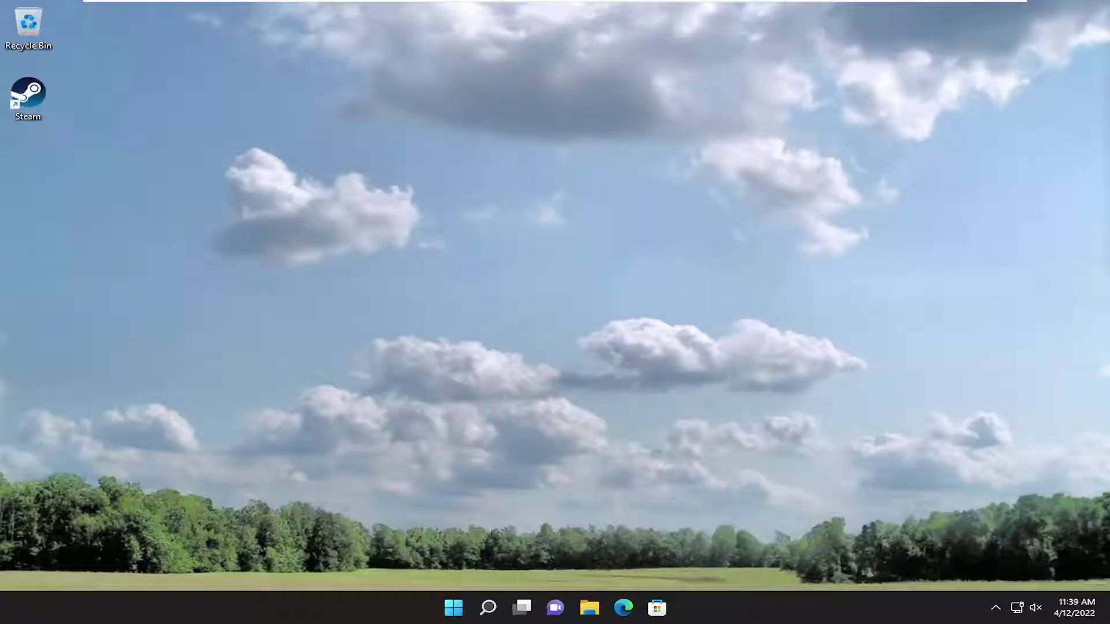
# - Launch Chrome and load steamstat.us from the pasted address
pyautogui.click(488, 609)
pyautogui.write('chrome')
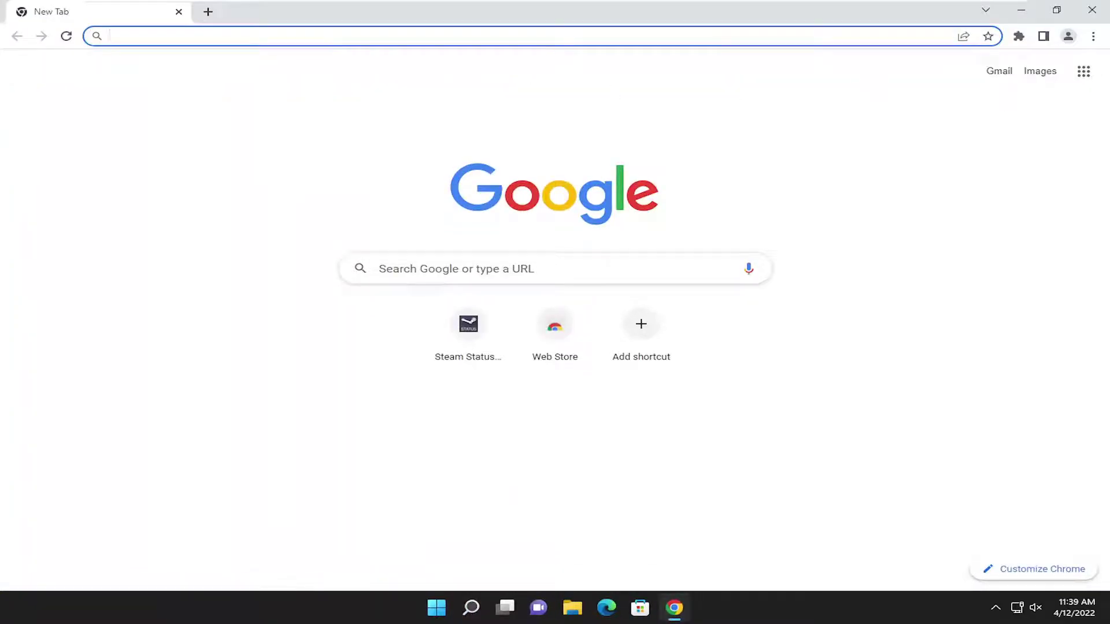
pyautogui.rightClick(347, 36)
pyautogui.click(400, 131)
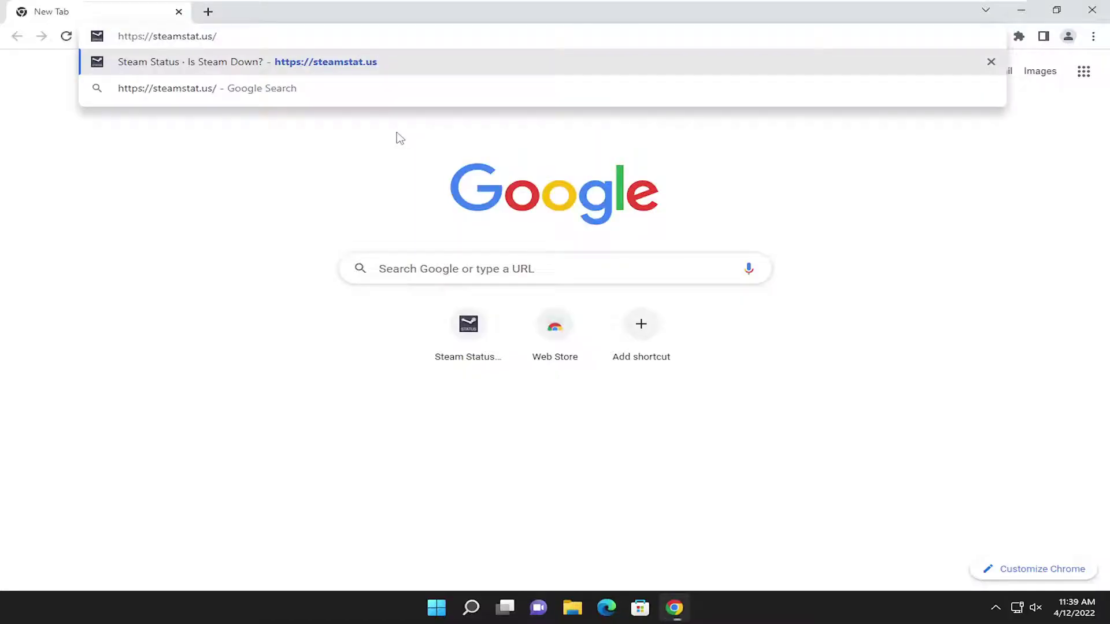
pyautogui.press('Return')
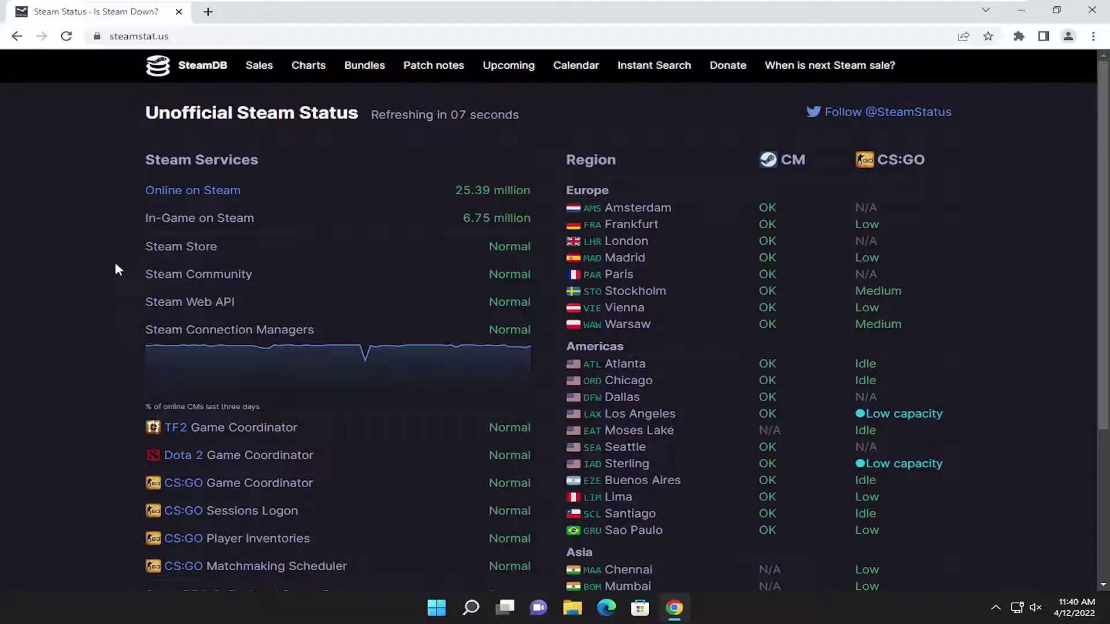
# - Close Chrome and launch Windows Defender Firewall from a 'windows firewall' search
pyautogui.click(1093, 10)
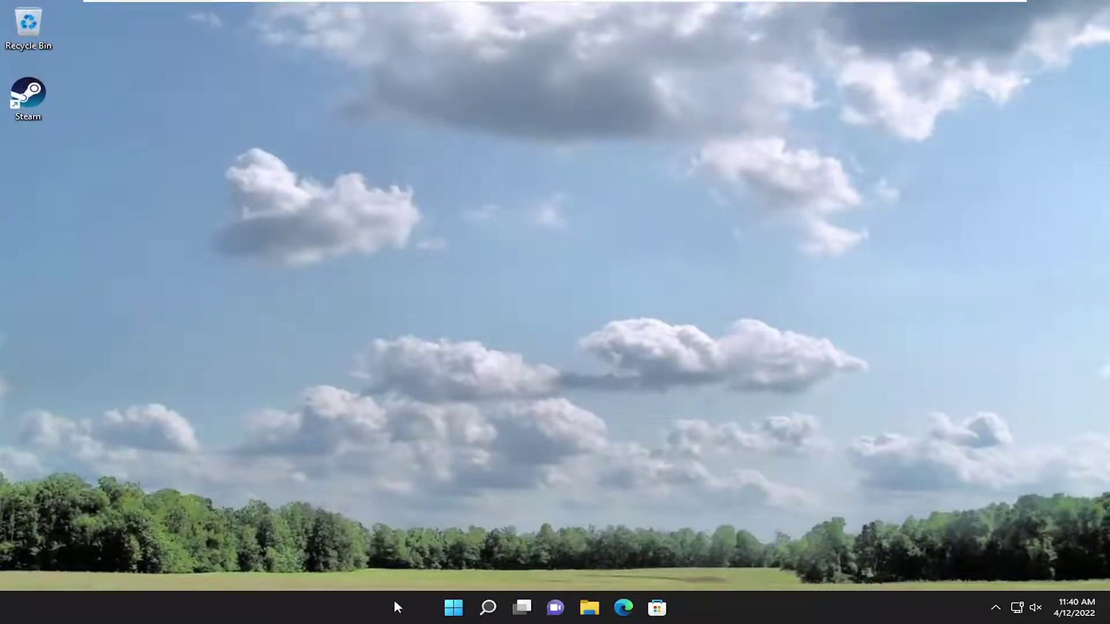
pyautogui.click(491, 613)
pyautogui.write('wind')
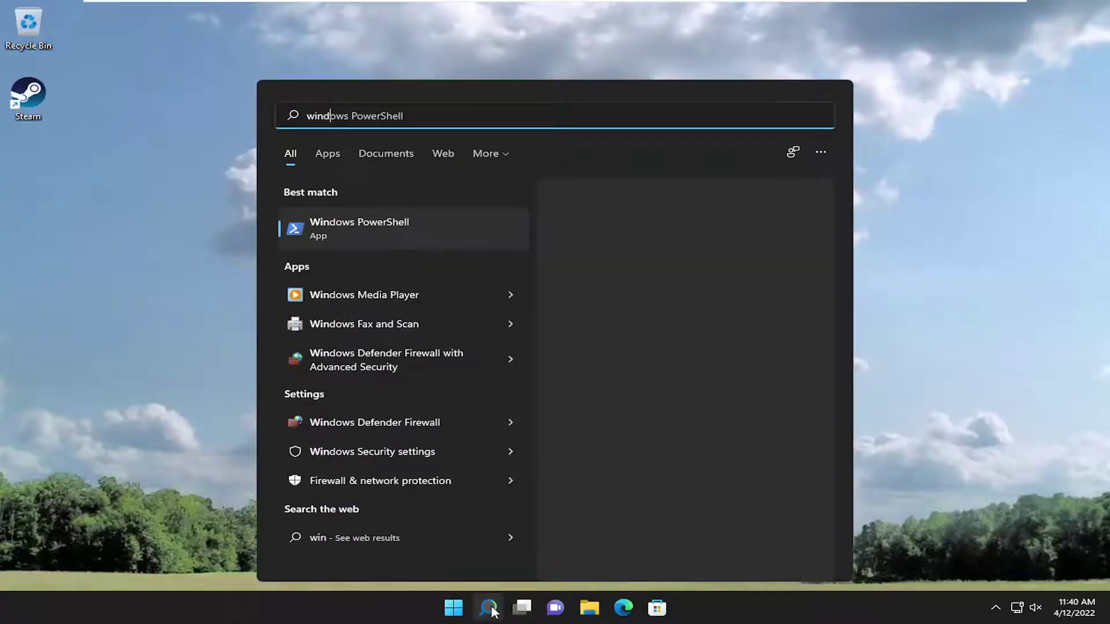
pyautogui.write('ows firewall')
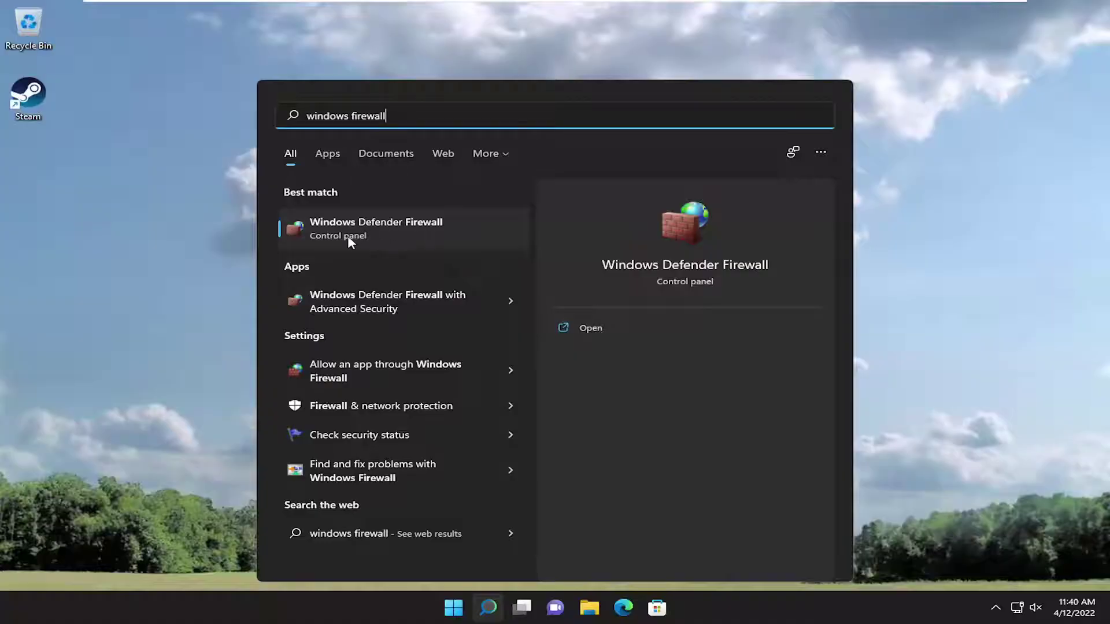
pyautogui.click(363, 241)
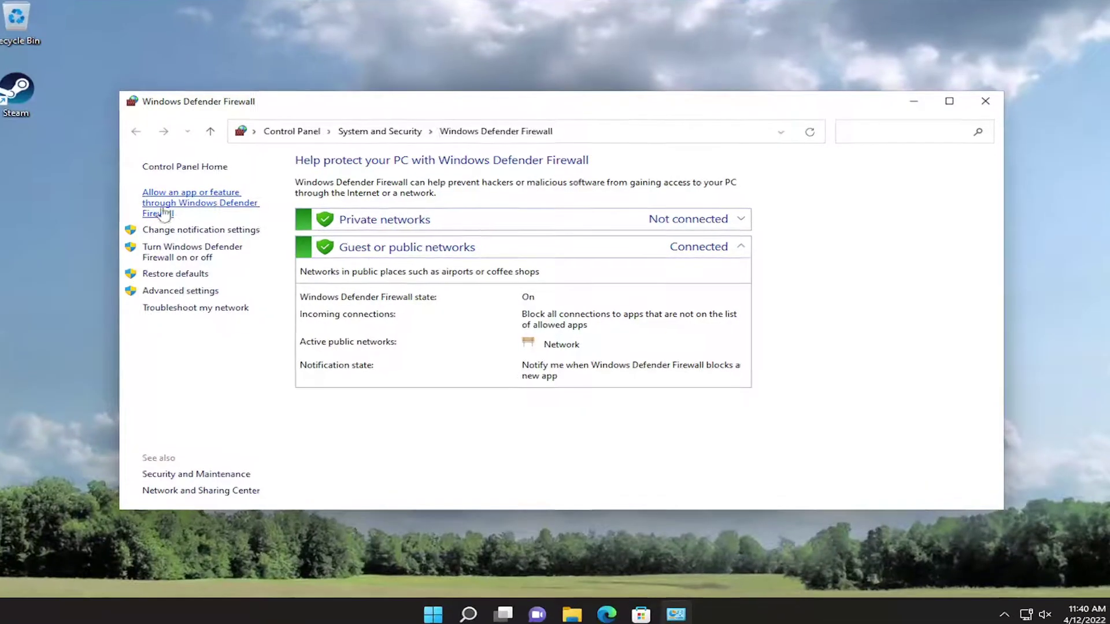
# - Confirm Steam is allowed on private and public networks in the allowed apps list
pyautogui.click(164, 215)
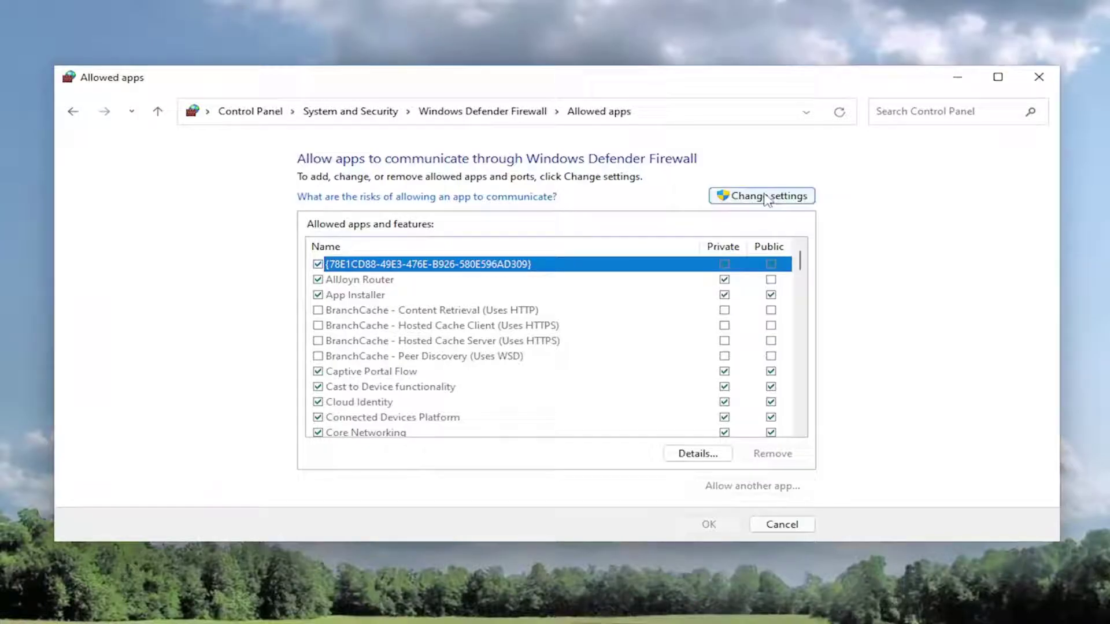
pyautogui.click(765, 202)
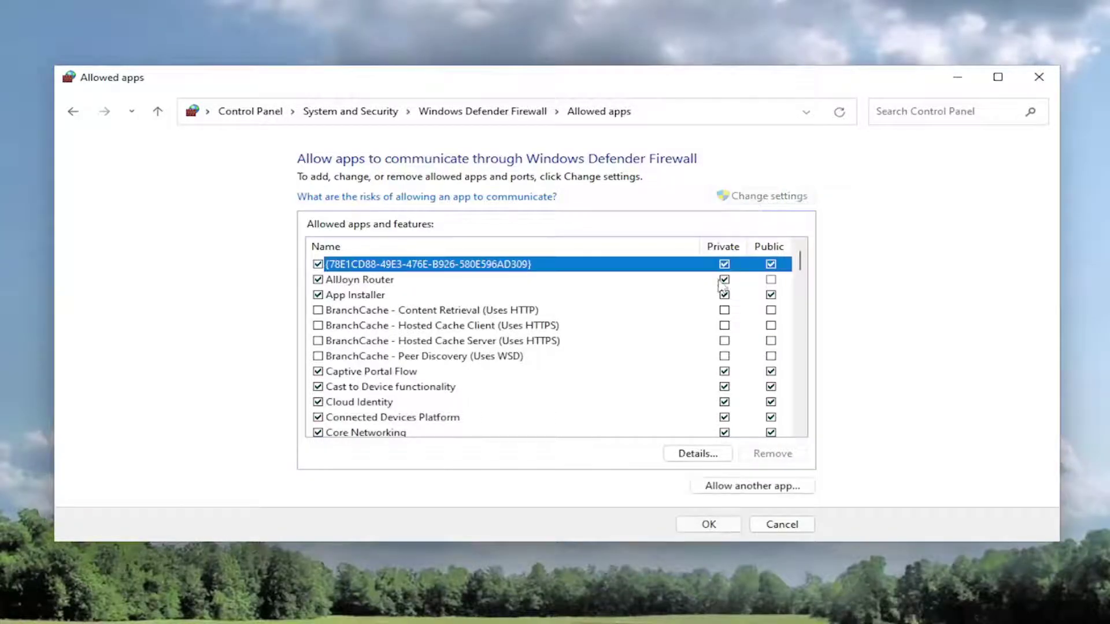
pyautogui.scroll(-4, 494, 343)
pyautogui.scroll(-3, 499, 341)
pyautogui.scroll(-3, 499, 341)
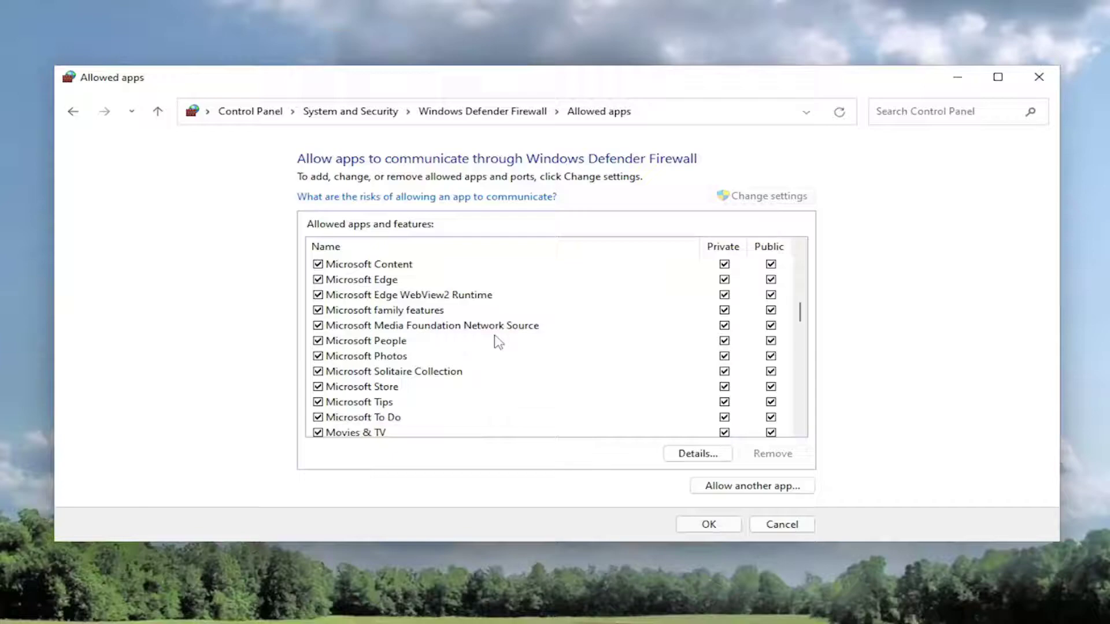
pyautogui.scroll(-5, 495, 339)
pyautogui.scroll(-2, 495, 339)
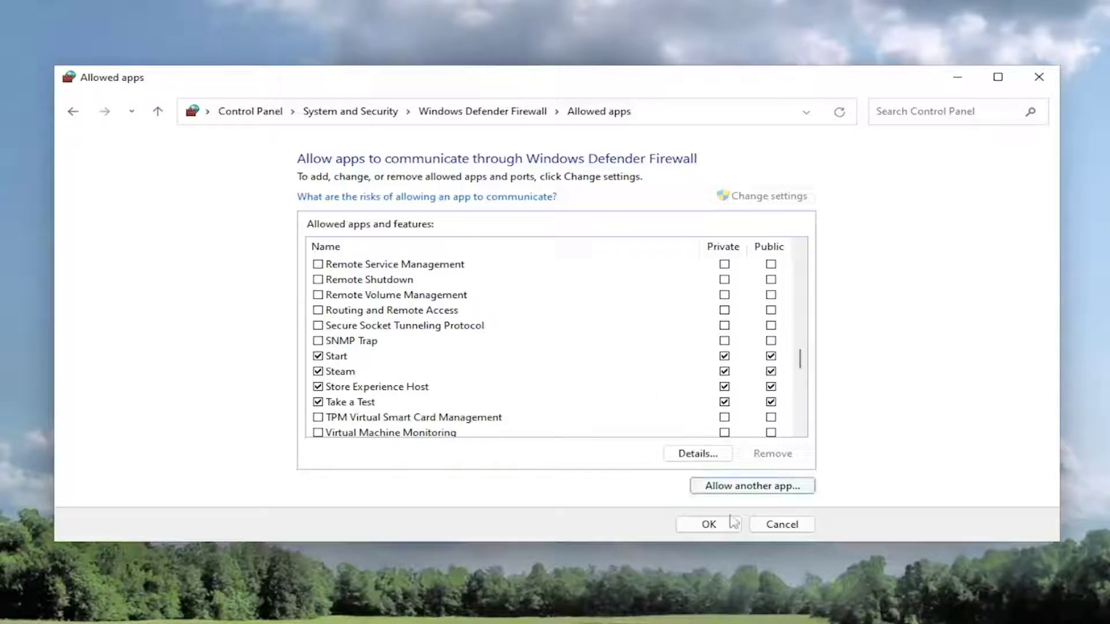
pyautogui.click(714, 527)
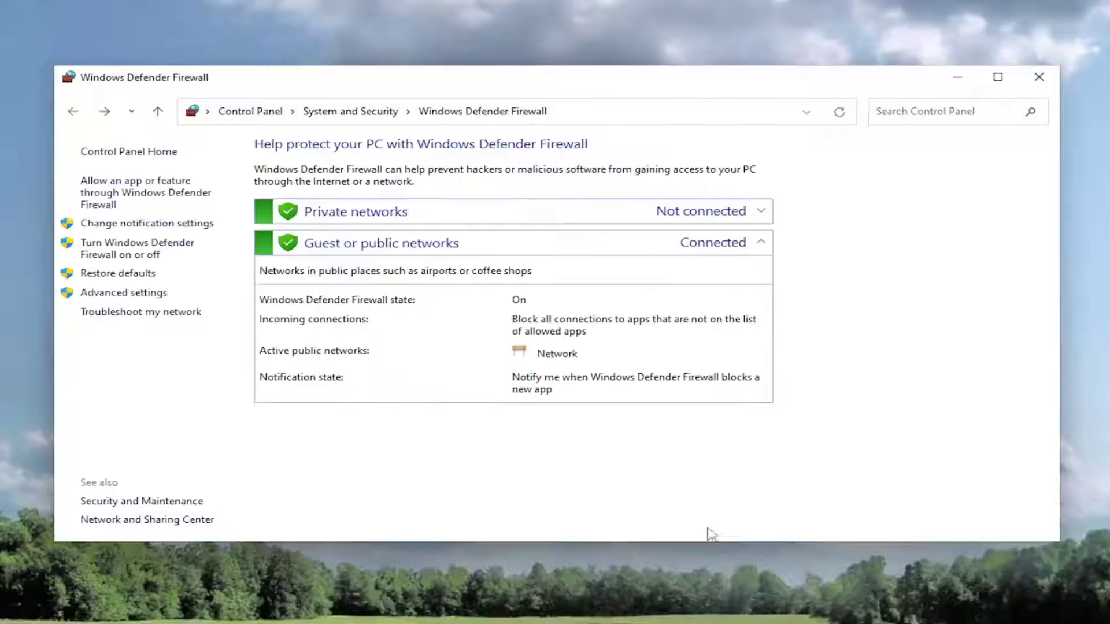
# - Close the Windows Defender Firewall window and the Steam login window
pyautogui.click(1038, 77)
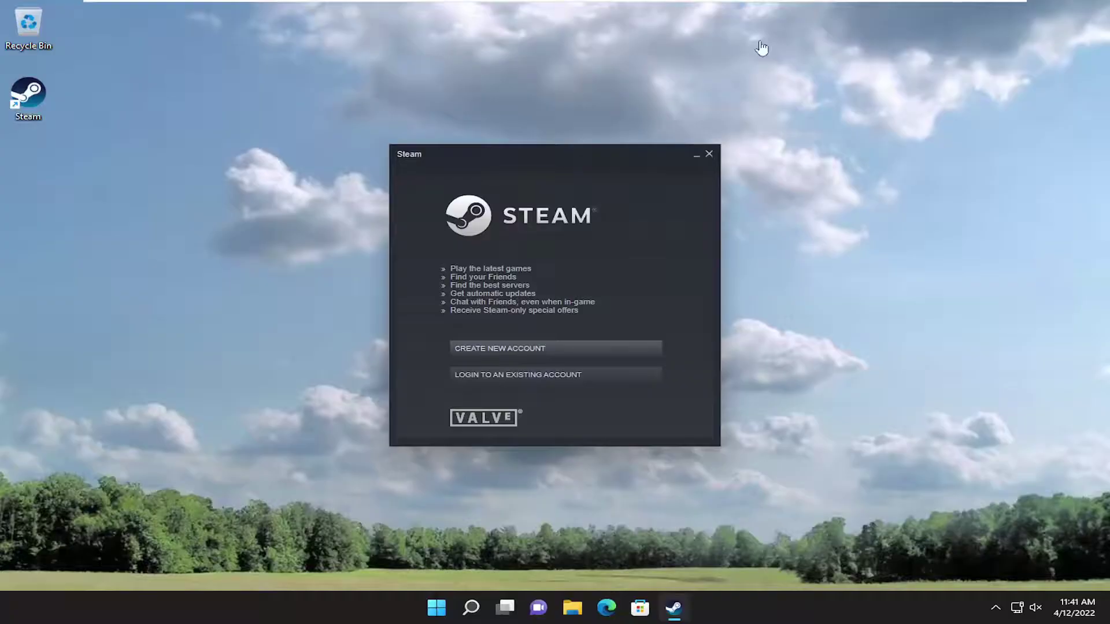
pyautogui.click(708, 154)
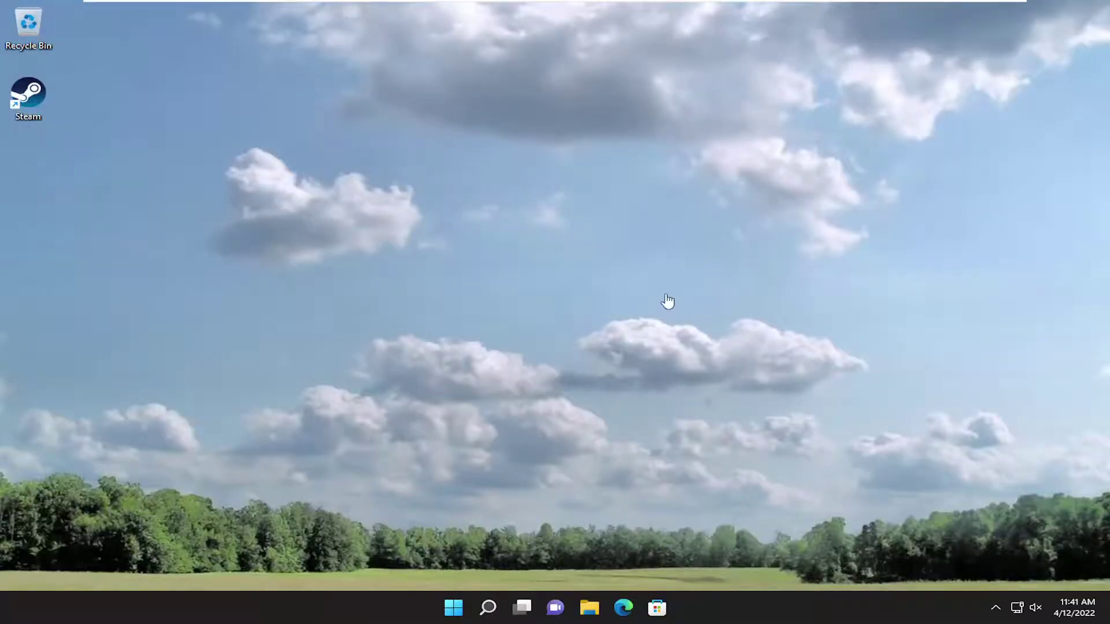
# - Launch Settings and go to Network & internet, Advanced network settings, Network reset
pyautogui.click(488, 610)
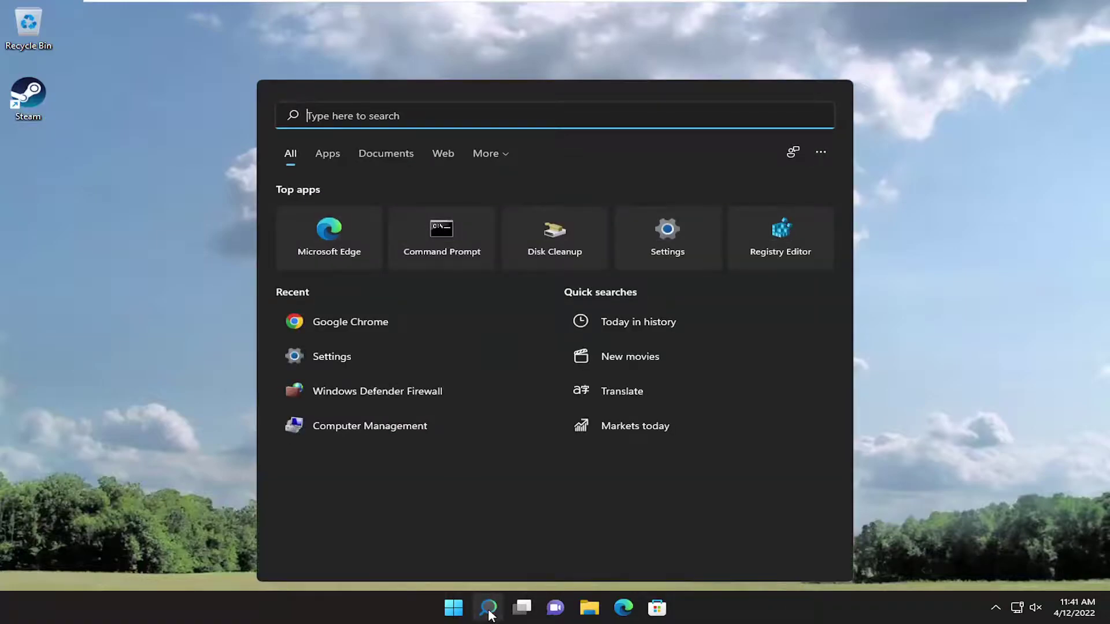
pyautogui.write('settings')
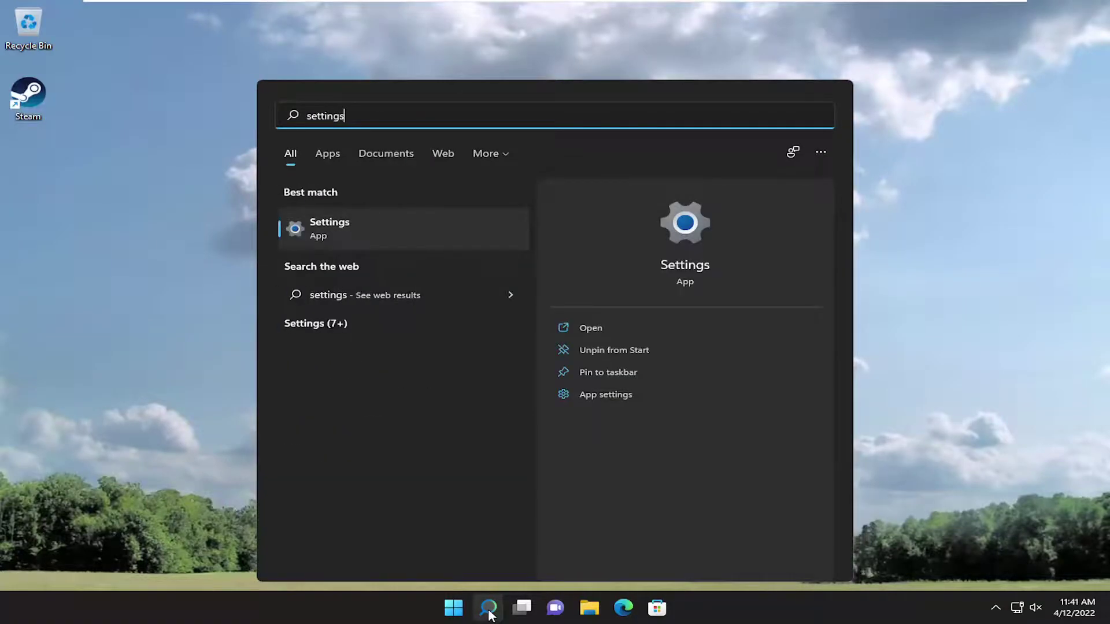
pyautogui.click(357, 228)
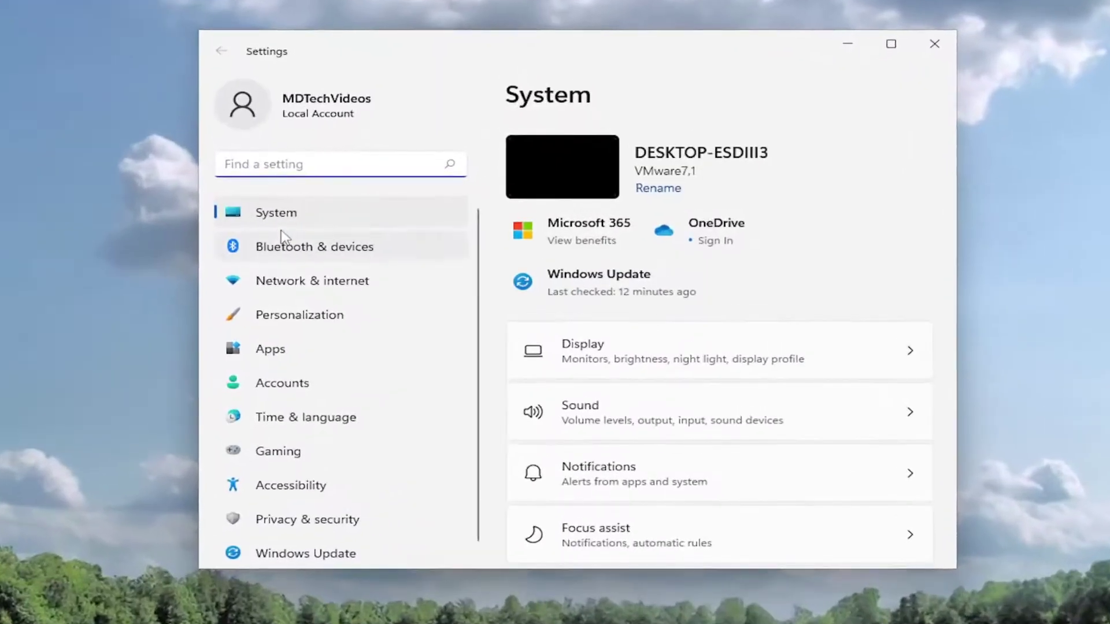
pyautogui.click(317, 292)
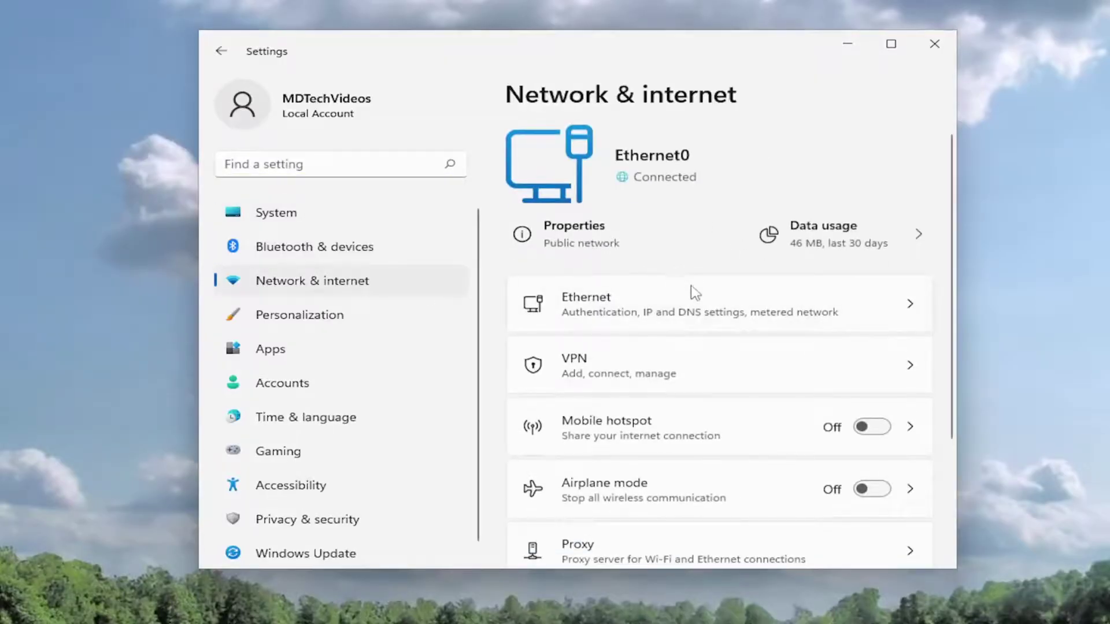
pyautogui.scroll(-3, 694, 300)
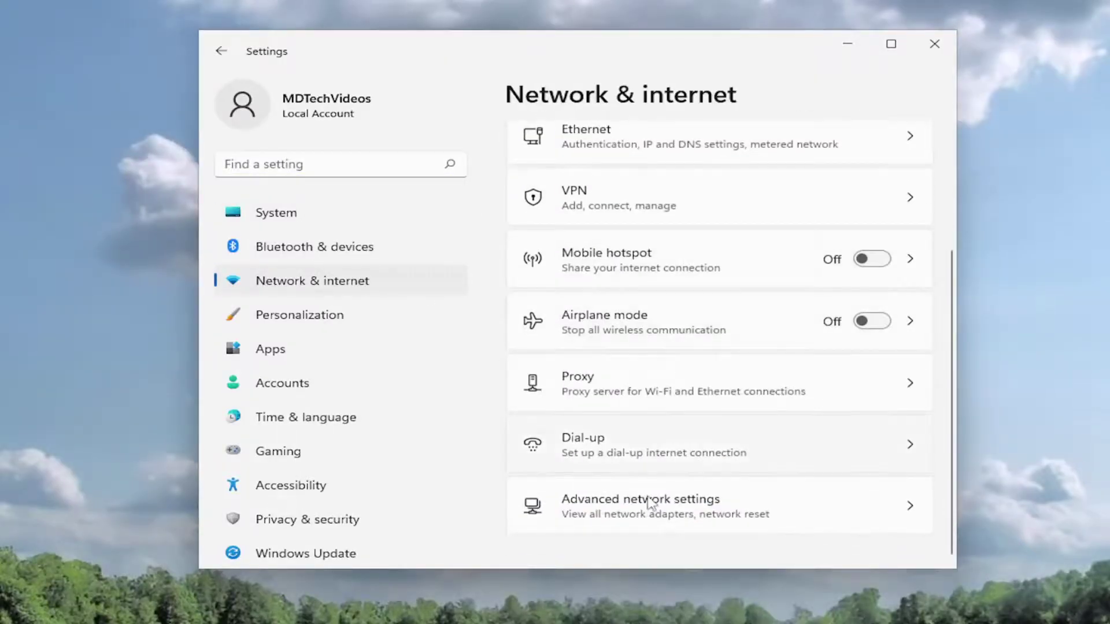
pyautogui.click(696, 511)
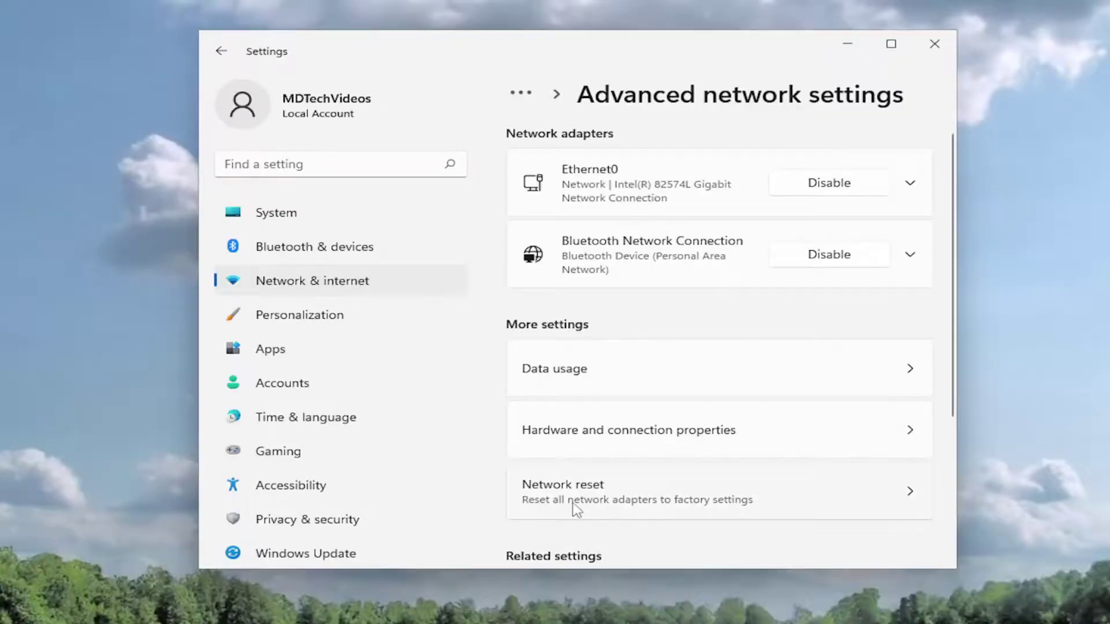
pyautogui.click(735, 504)
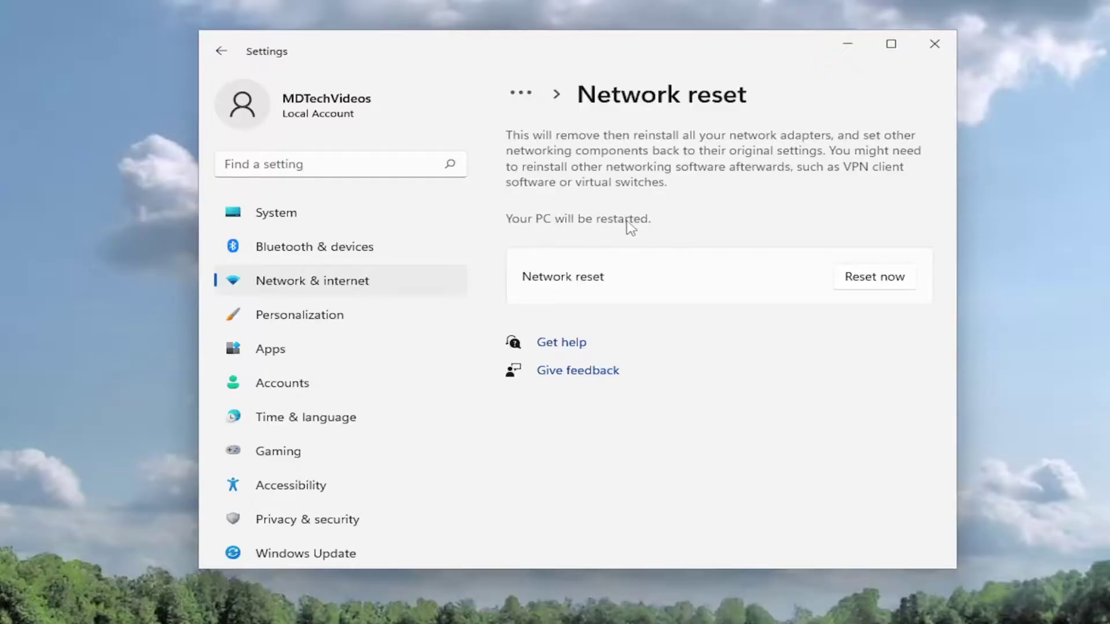
# - Reset all network adapters, confirm with Yes, and close the 5-minute sign-out notice
pyautogui.click(875, 278)
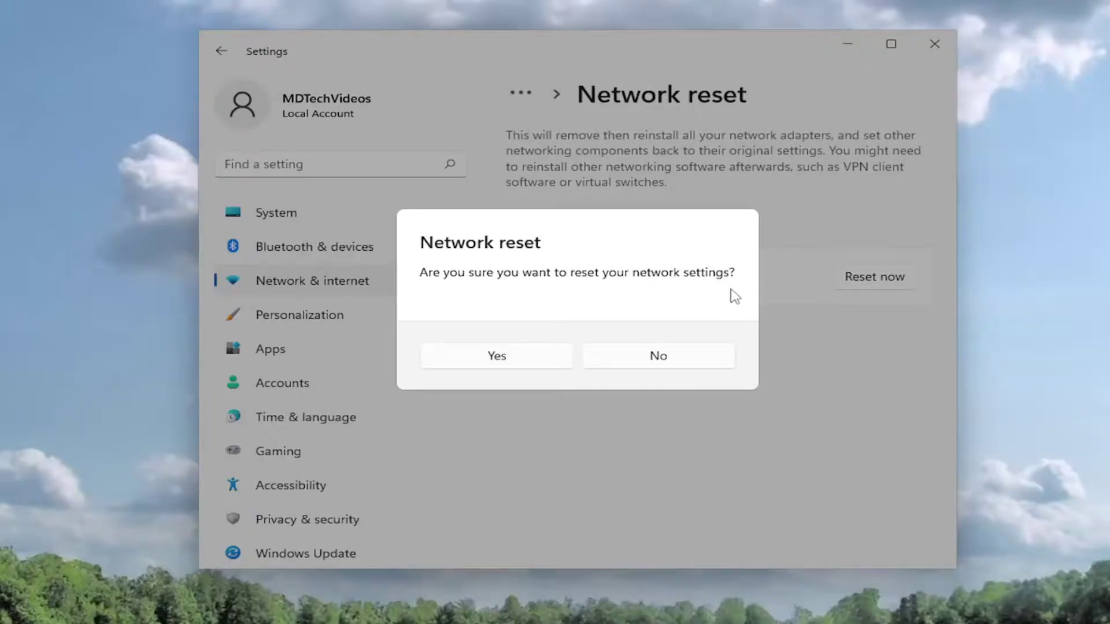
pyautogui.click(510, 365)
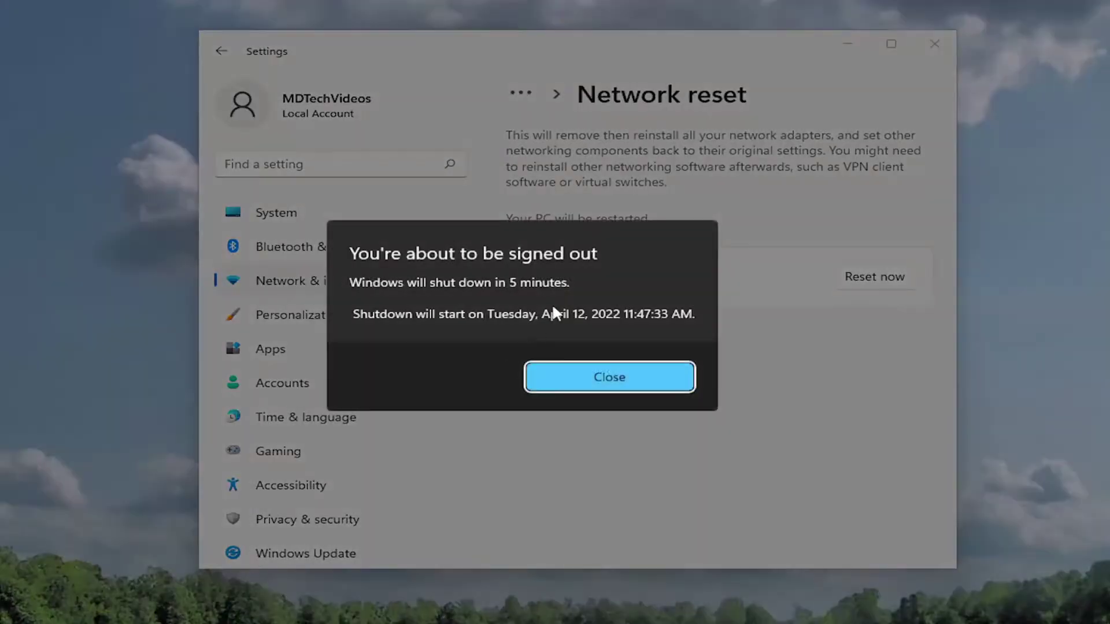
pyautogui.click(612, 382)
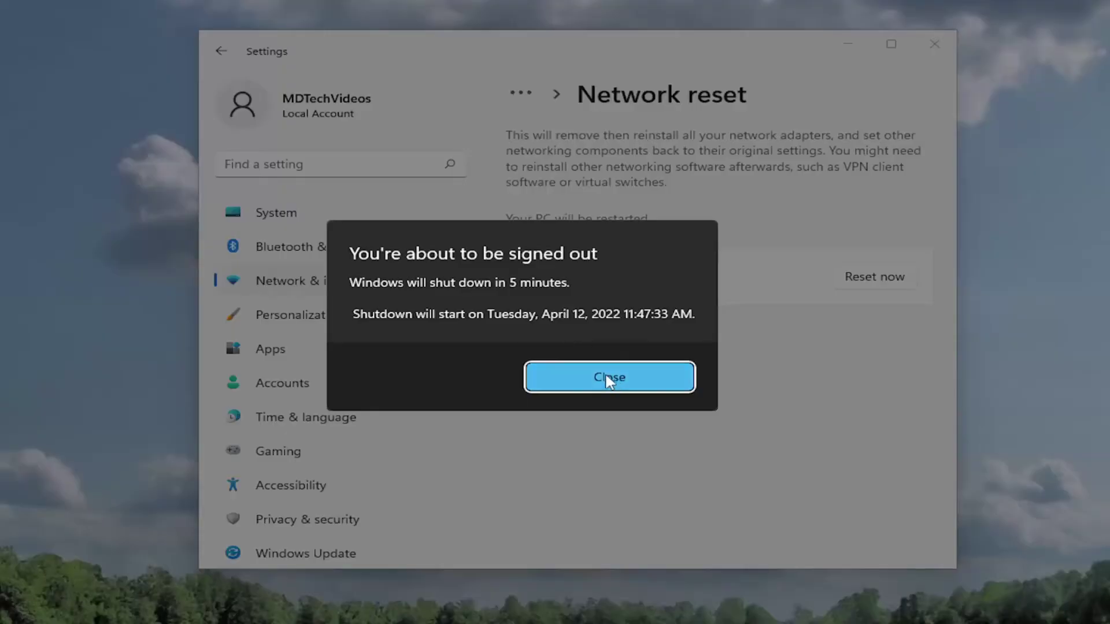